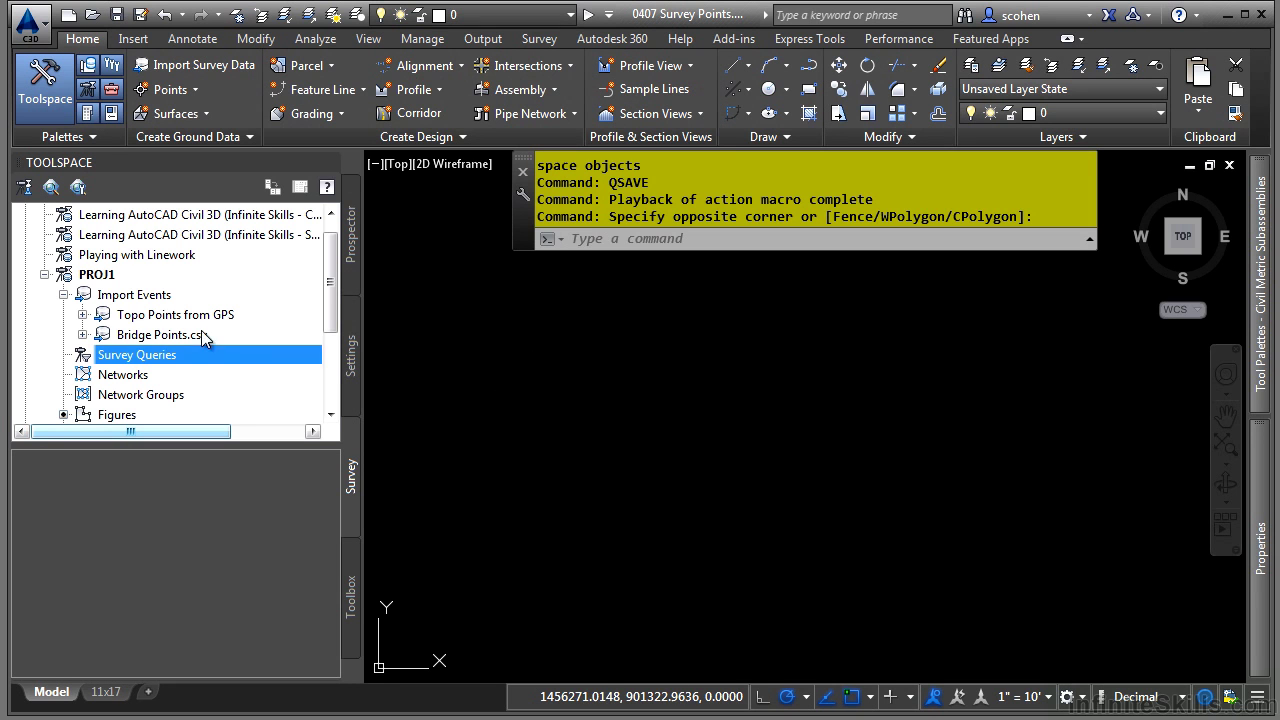
Bring up the context menu for PROJ1's Survey Queries collection in the Survey tab.
right_click(92, 285)
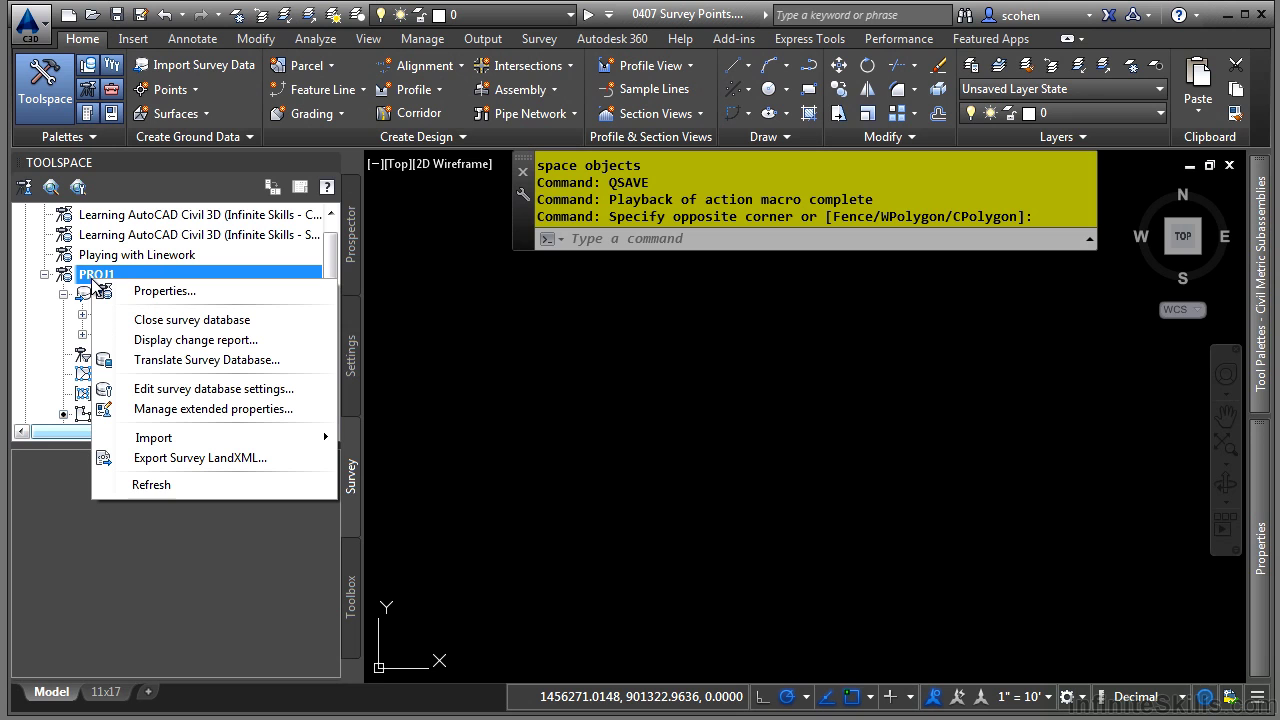
key(Escape)
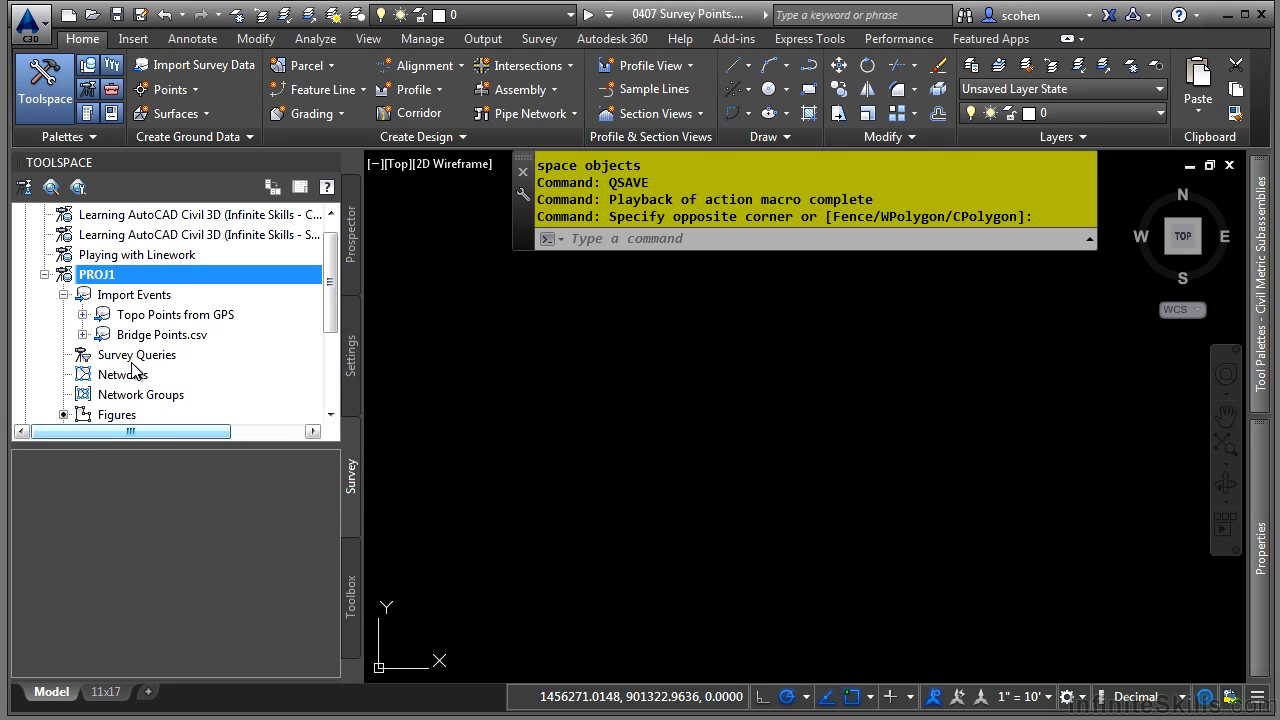
right_click(138, 360)
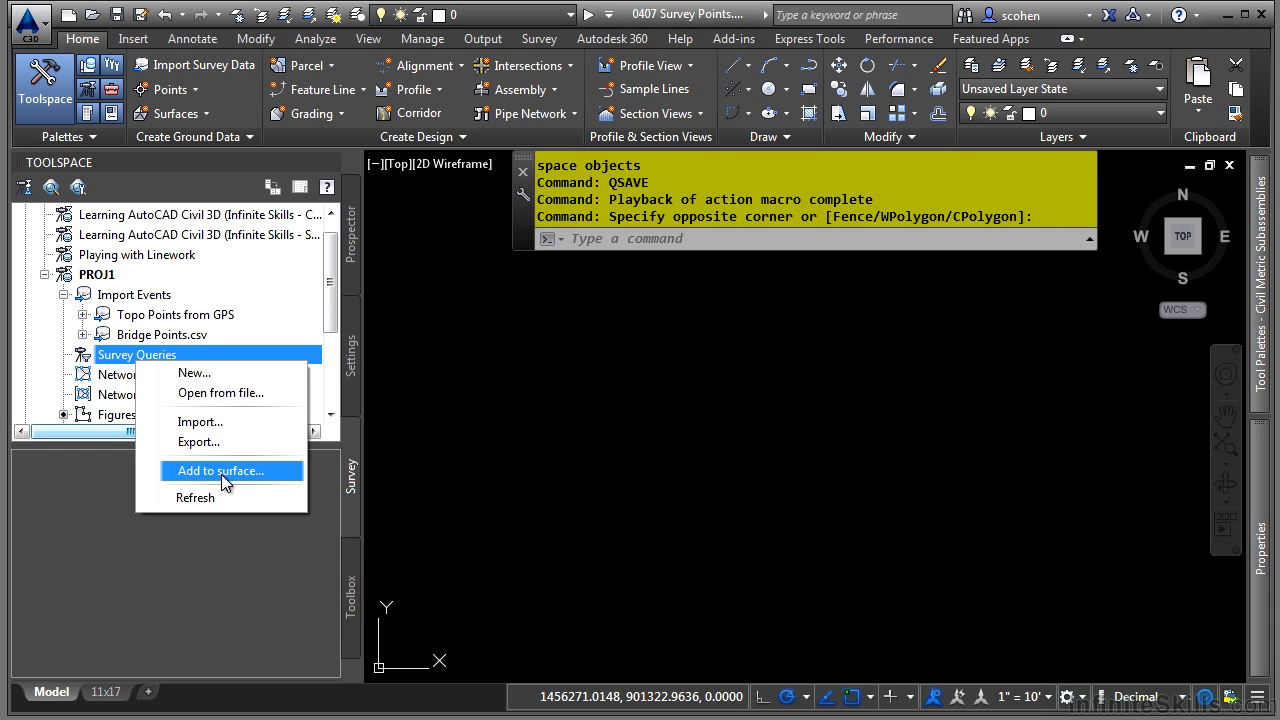
Create a new survey query and name it 'Boundary Points TS and BS'.
click(261, 378)
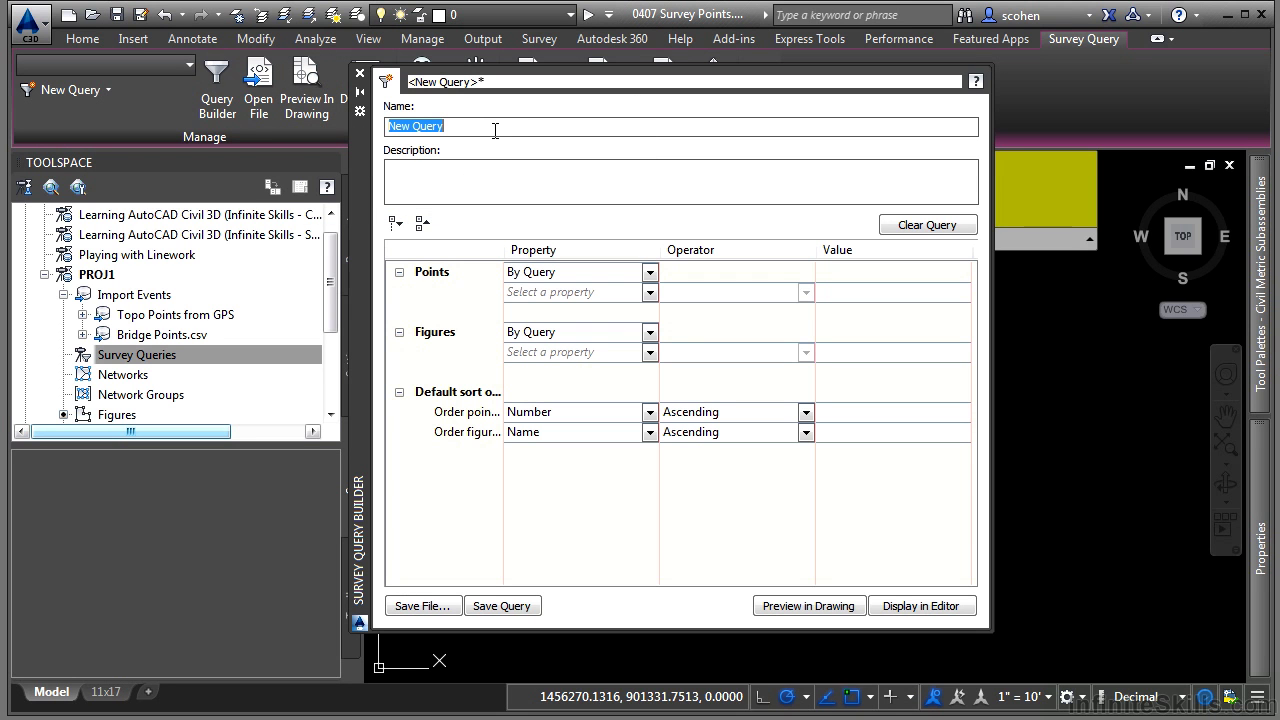
text(Bo)
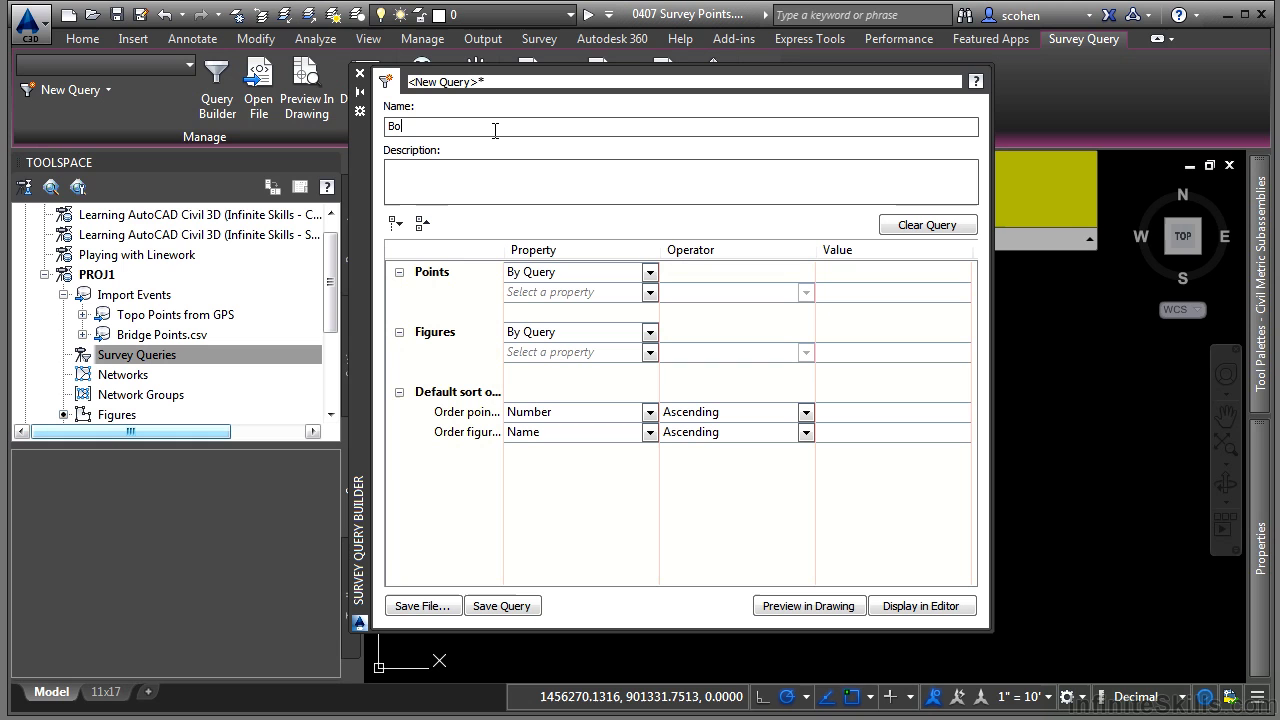
text(undary )
text(Points )
text(TS and )
text(BS)
Add a Points condition: Description starts with BNDY.
click(650, 293)
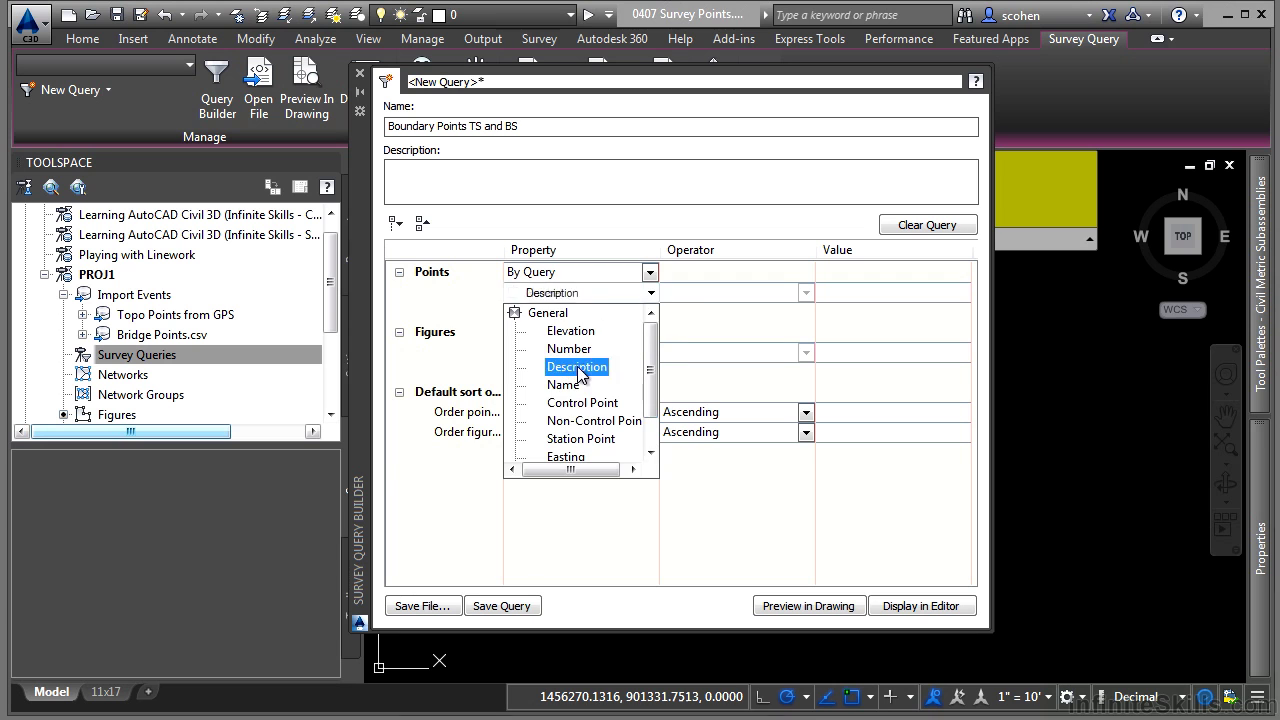
click(576, 366)
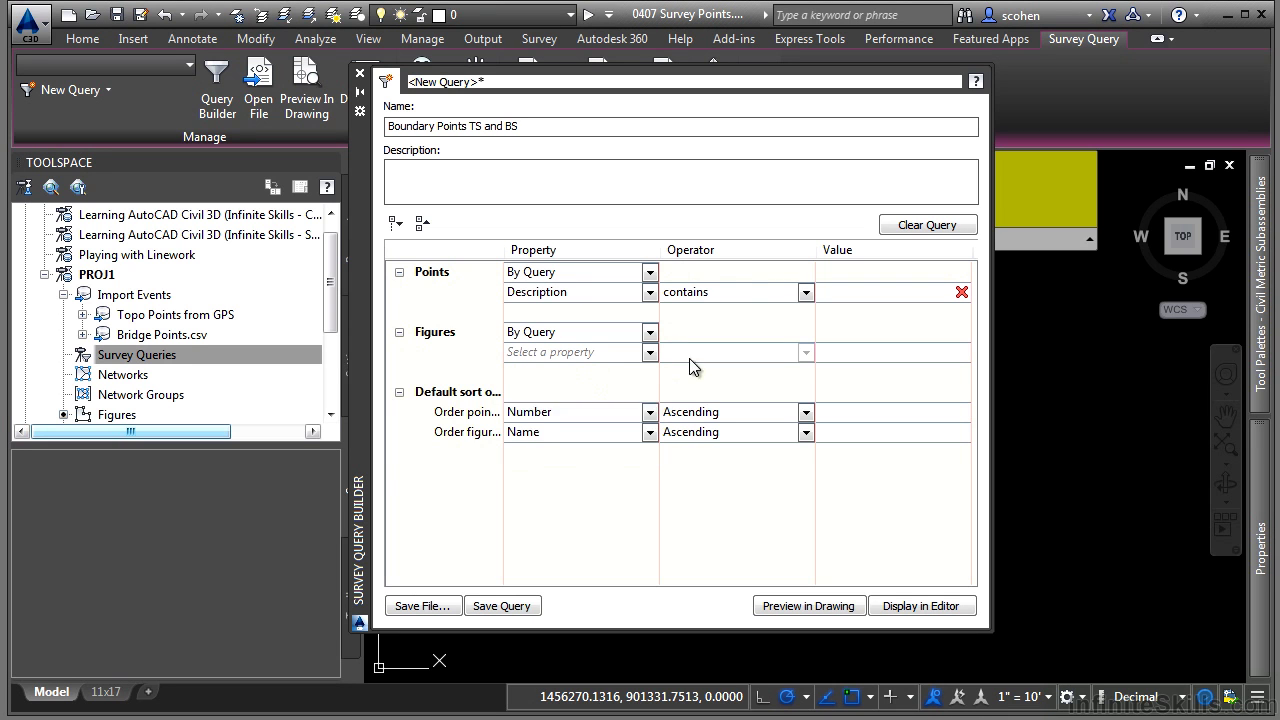
click(806, 292)
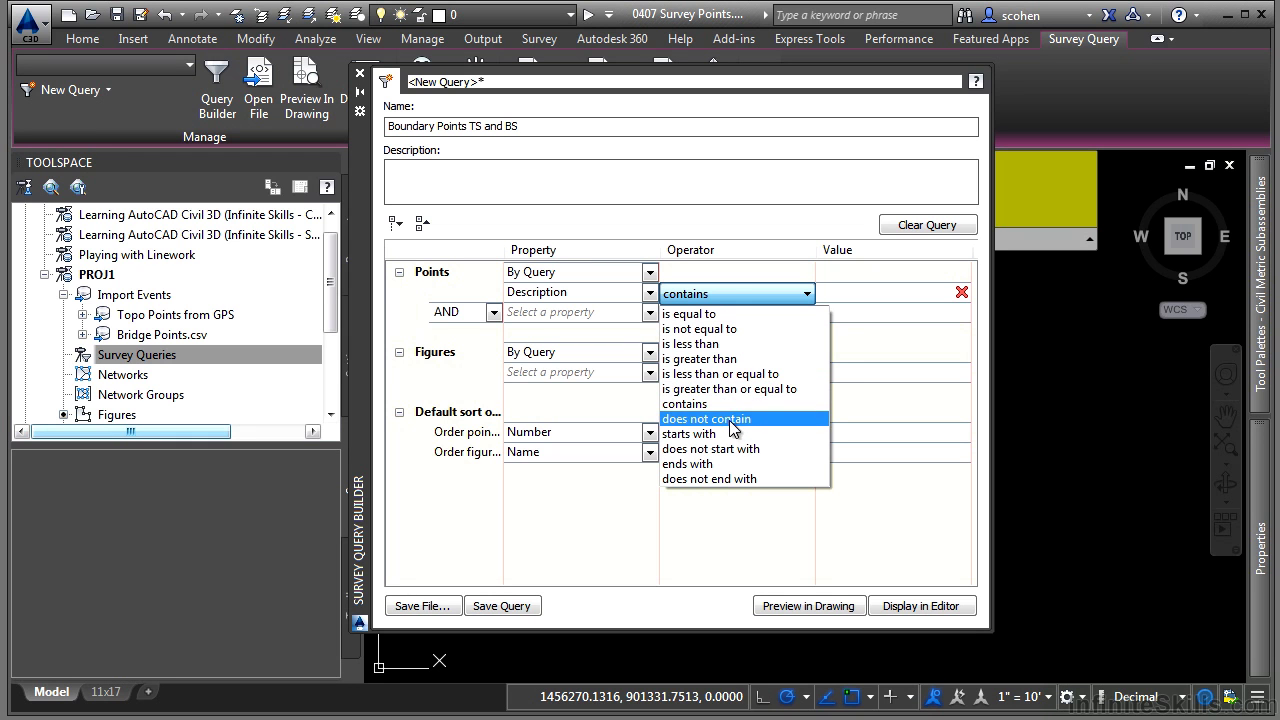
click(700, 433)
click(847, 290)
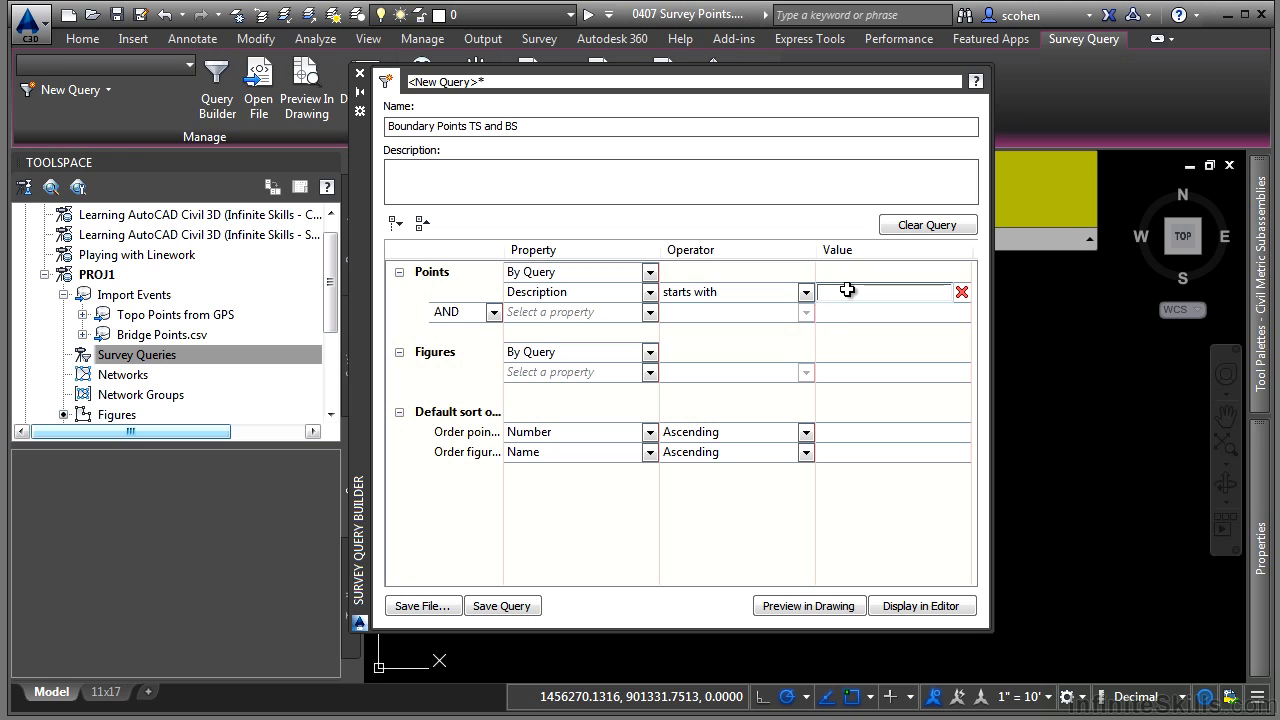
text(BN)
text(DY)
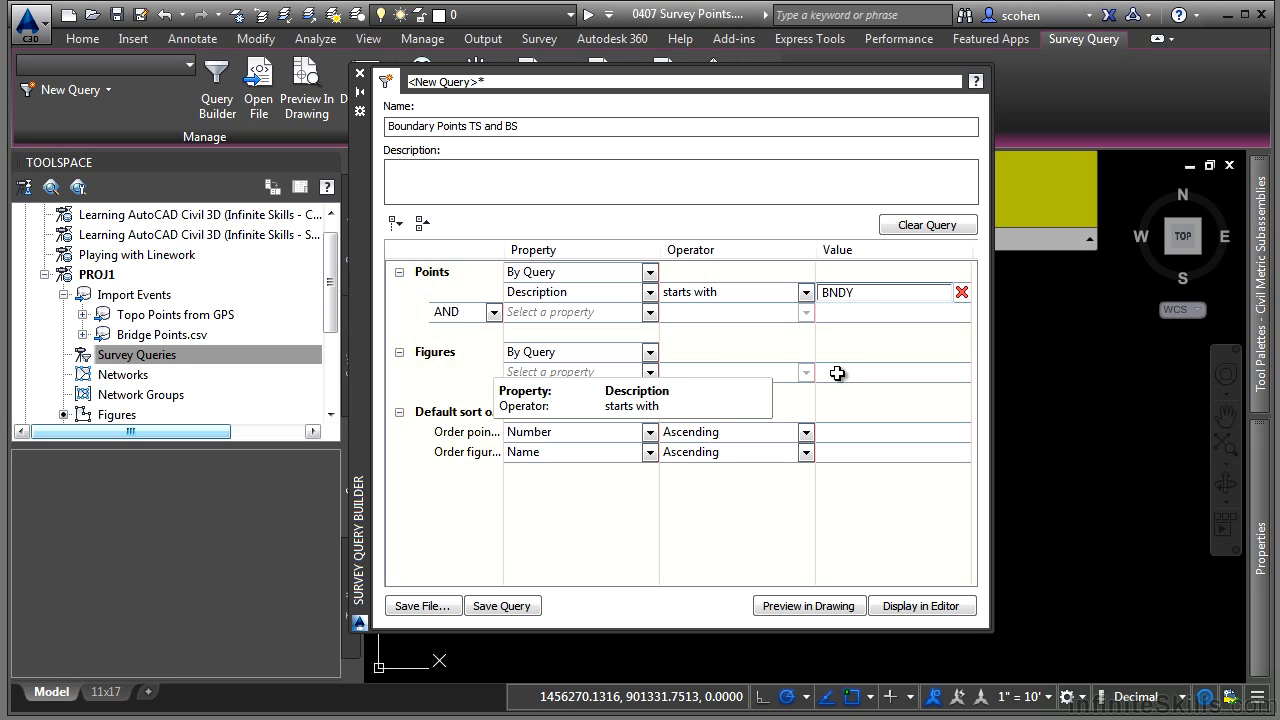
Add a Figures condition: Name contains TS.
click(649, 372)
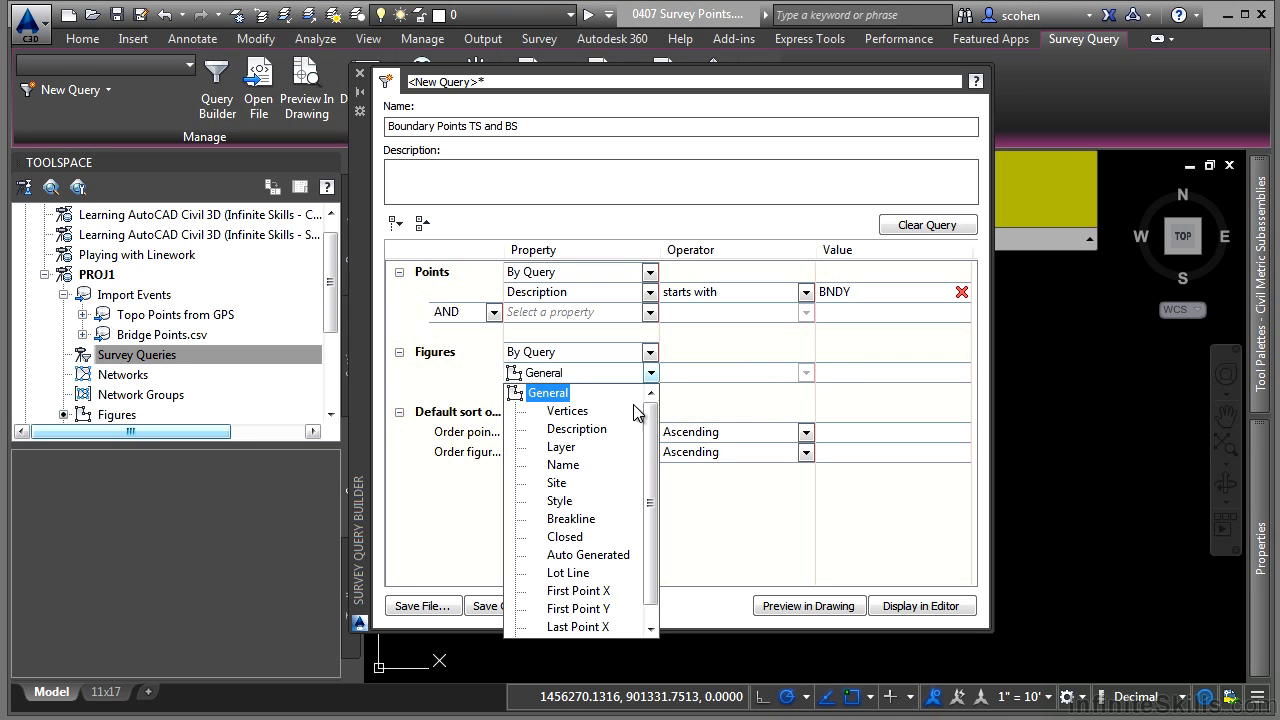
click(565, 465)
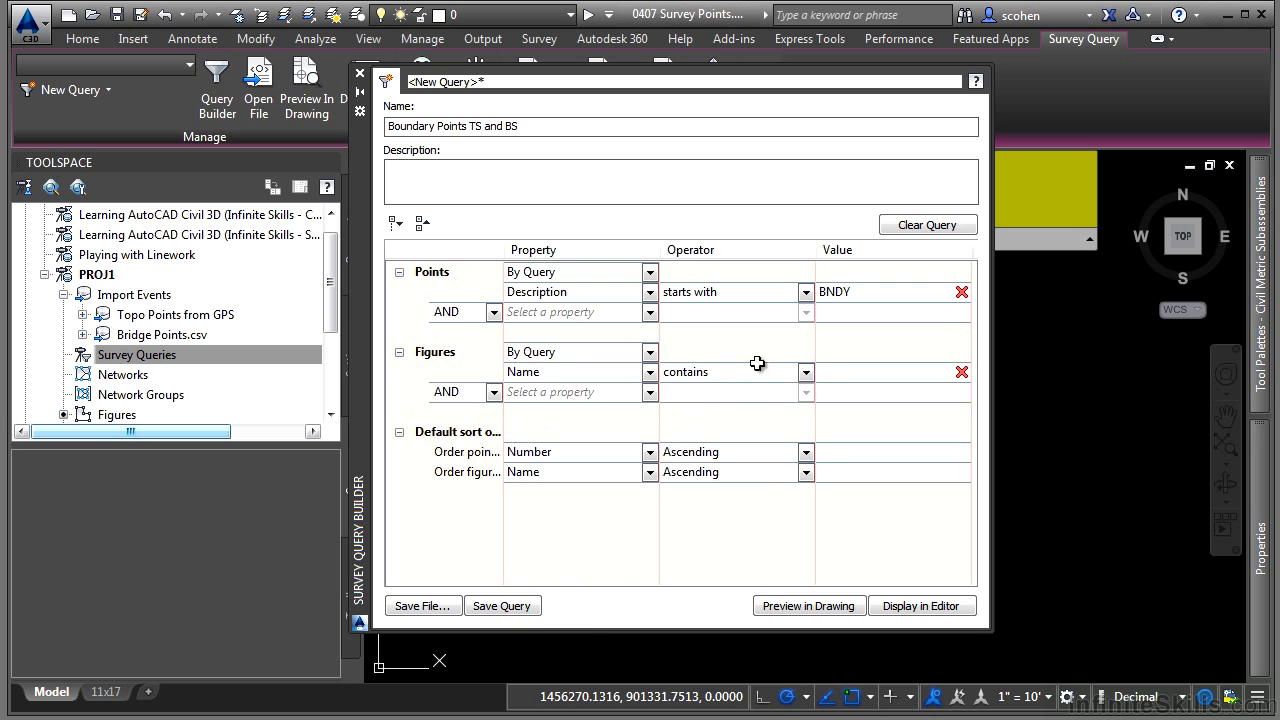
click(805, 372)
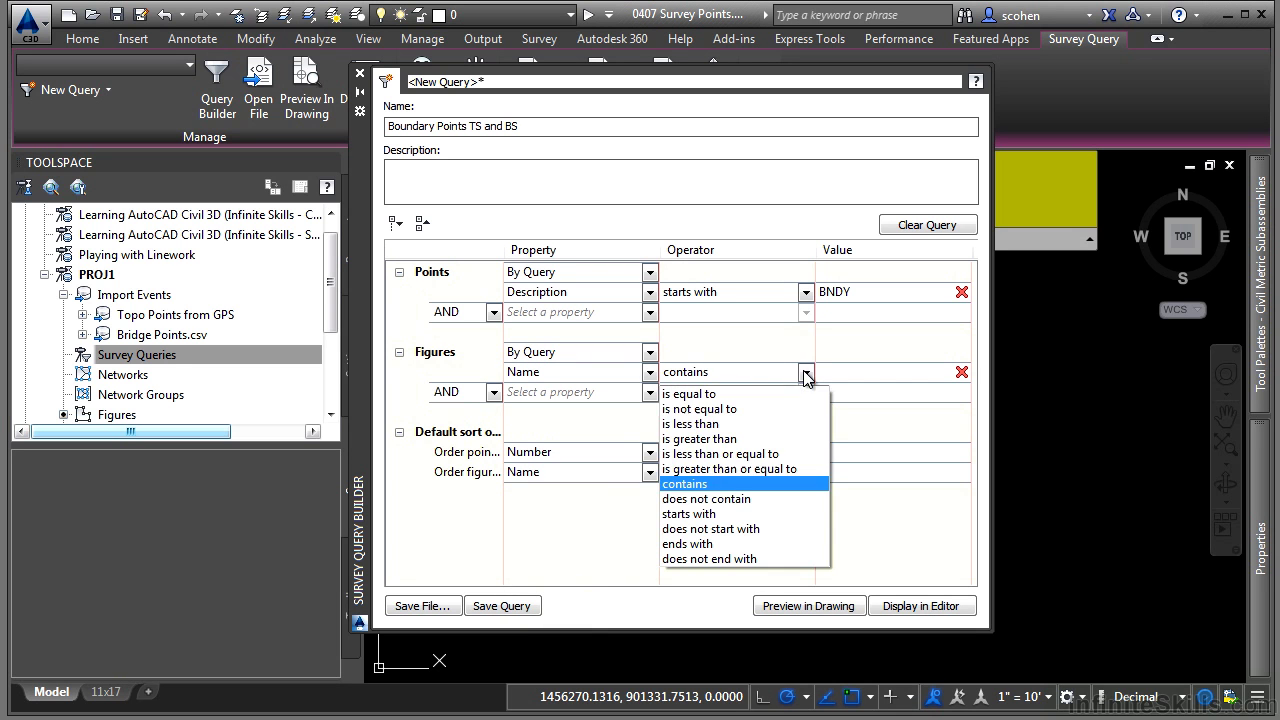
click(884, 376)
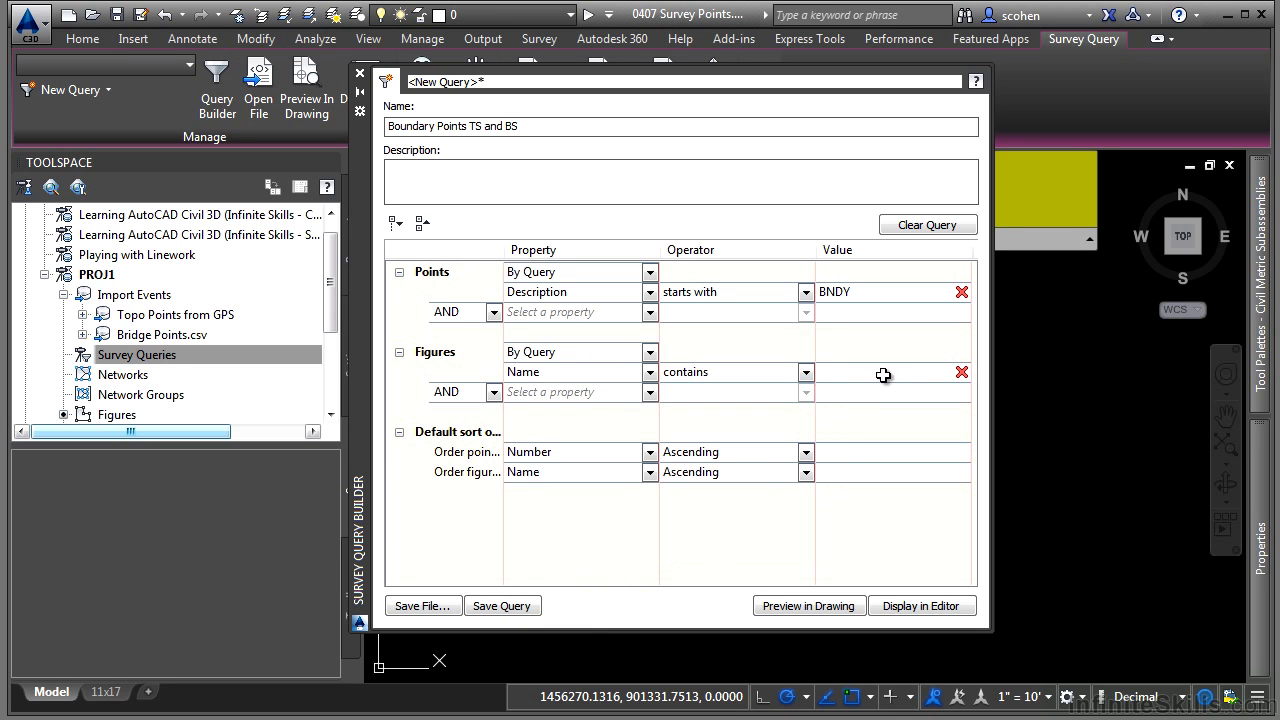
click(884, 375)
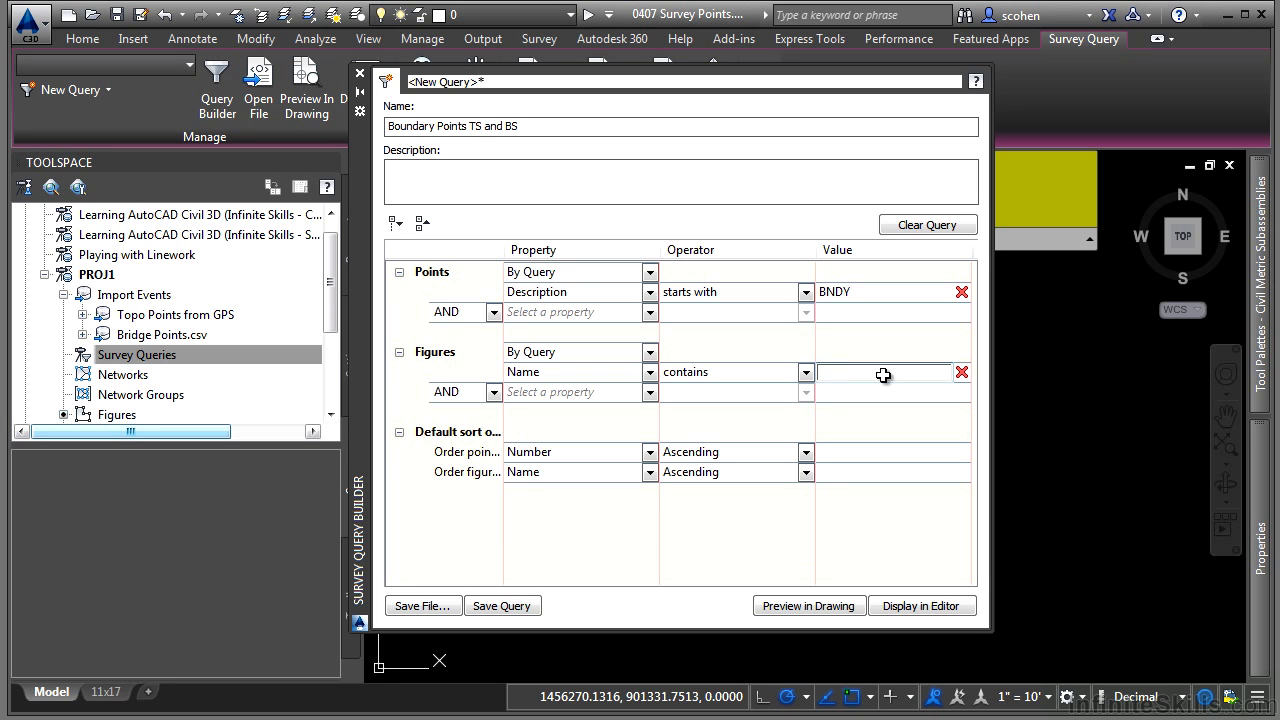
text(TS)
key(Return)
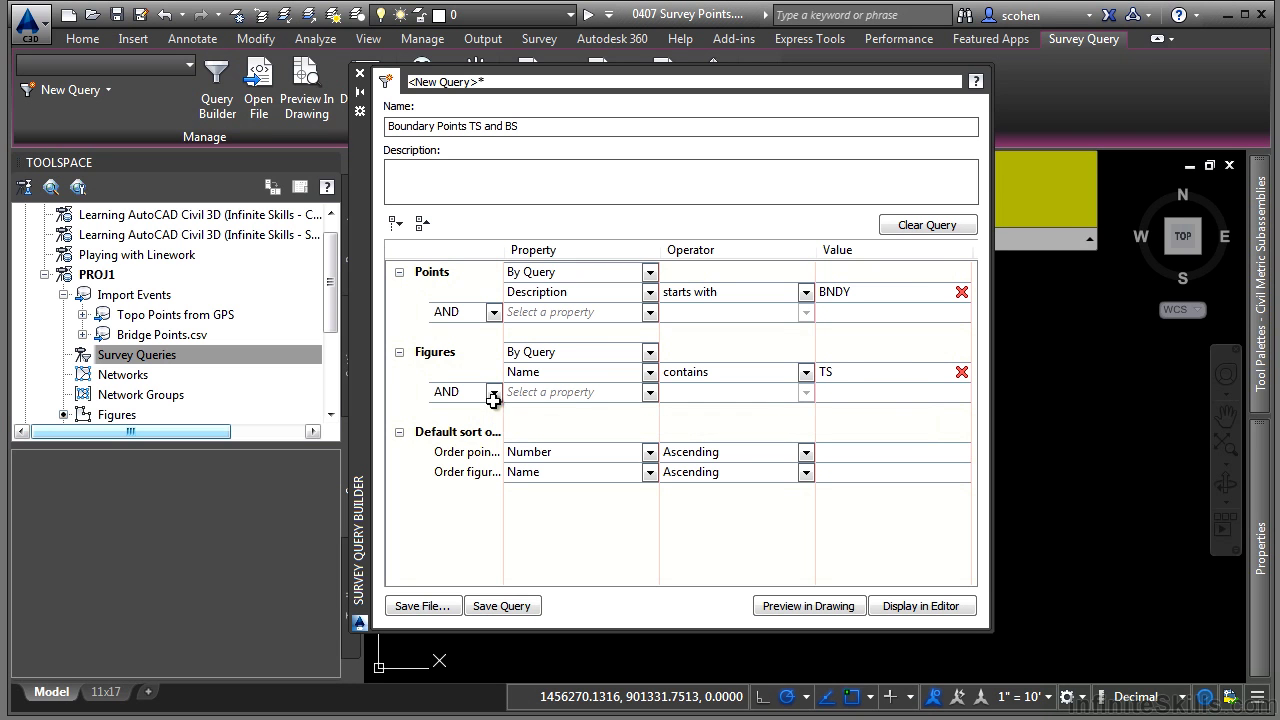
Add a second Figures condition joined with OR: Name contains BS.
click(491, 396)
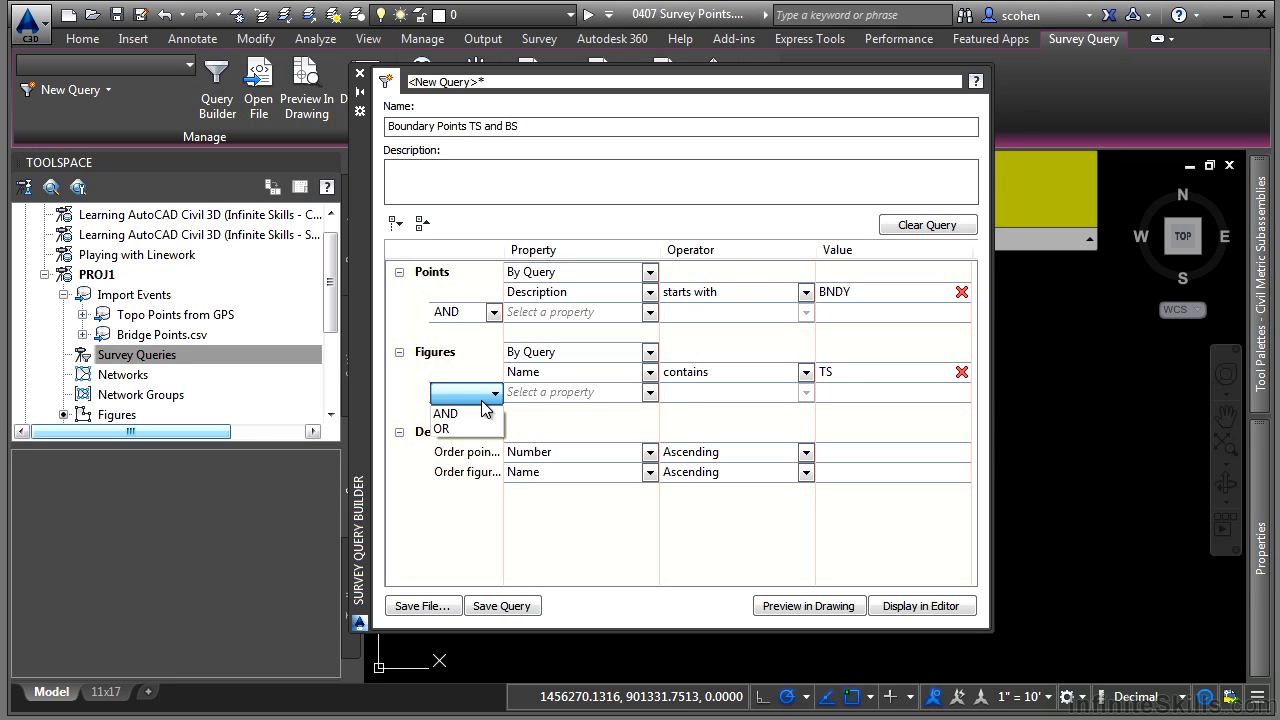
click(450, 429)
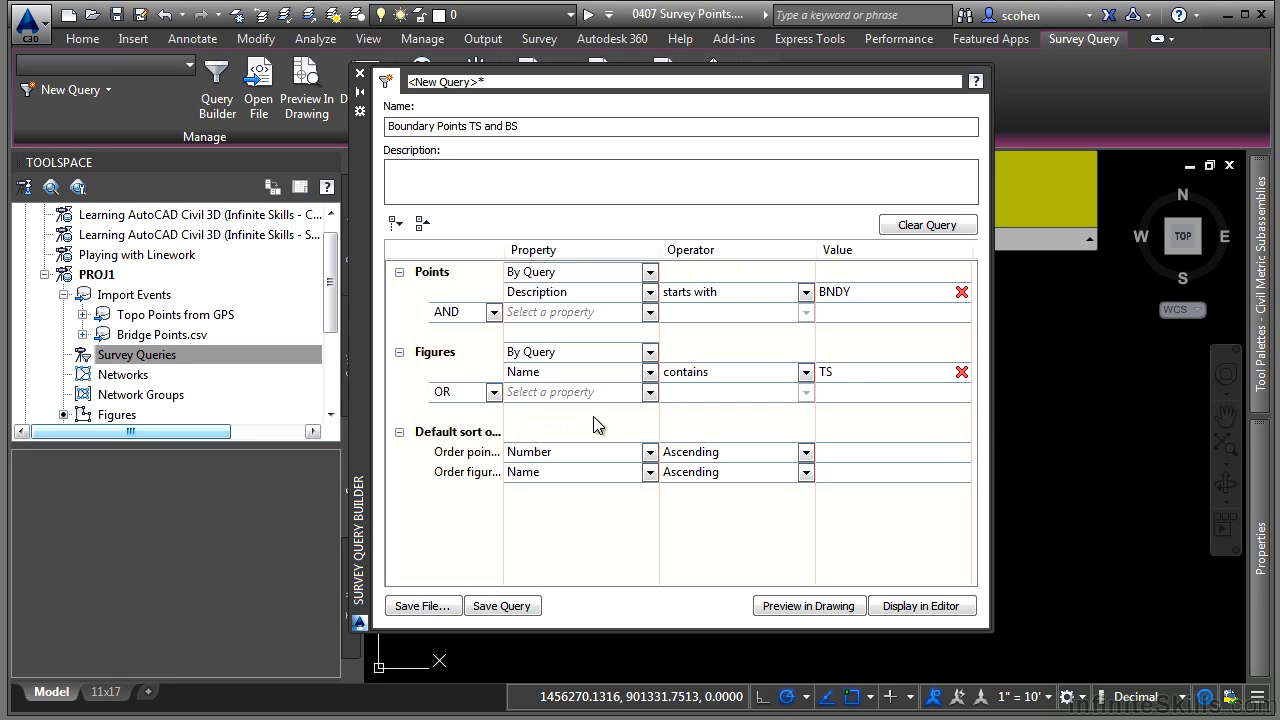
click(650, 392)
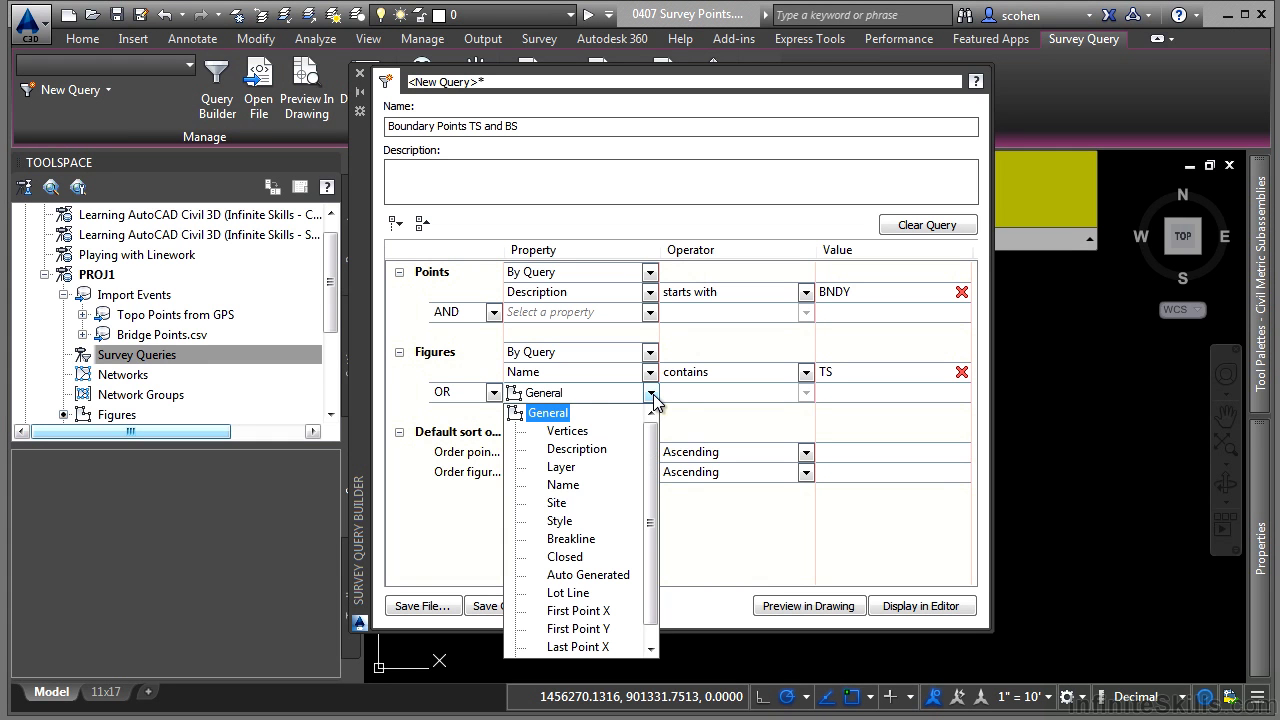
click(563, 484)
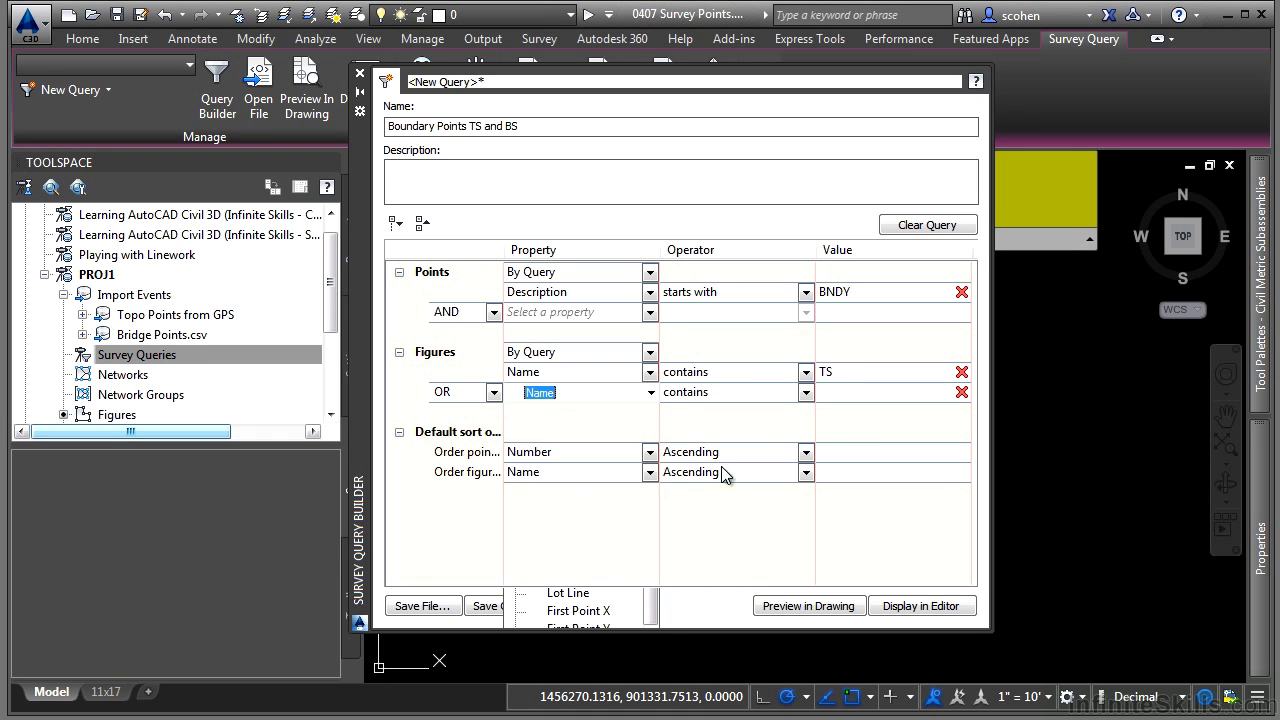
click(875, 397)
text(BS)
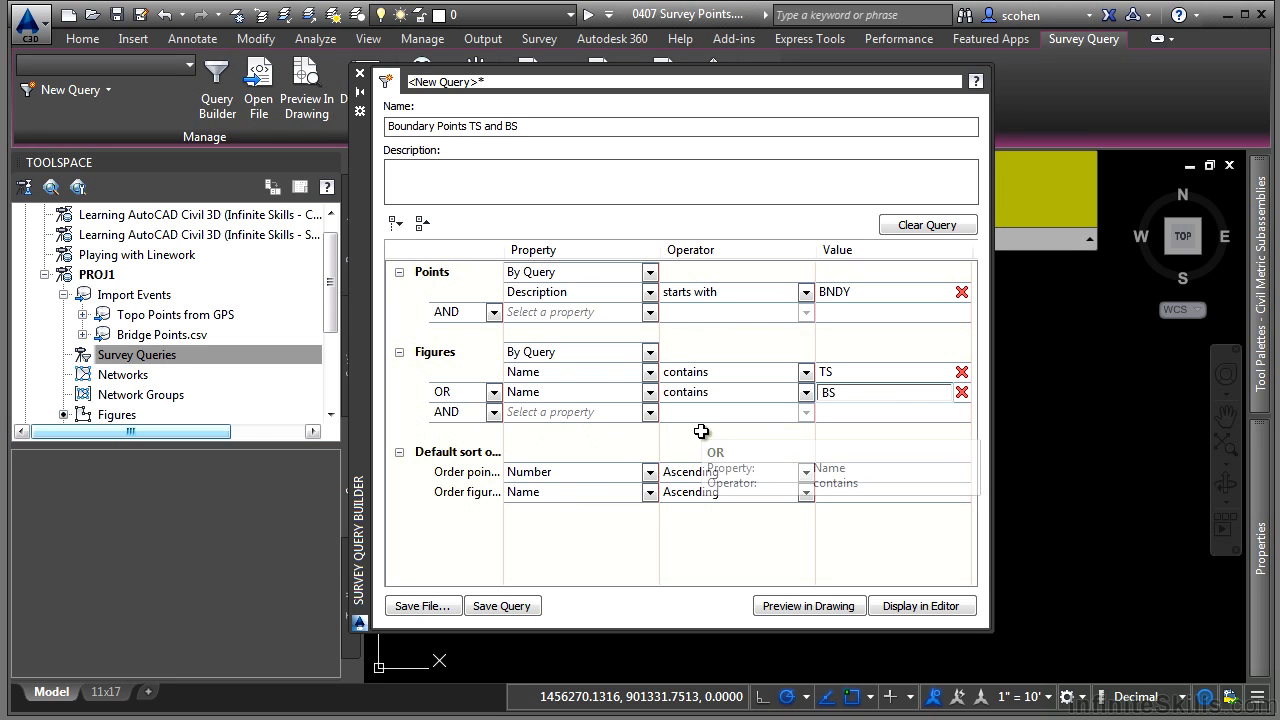
click(700, 356)
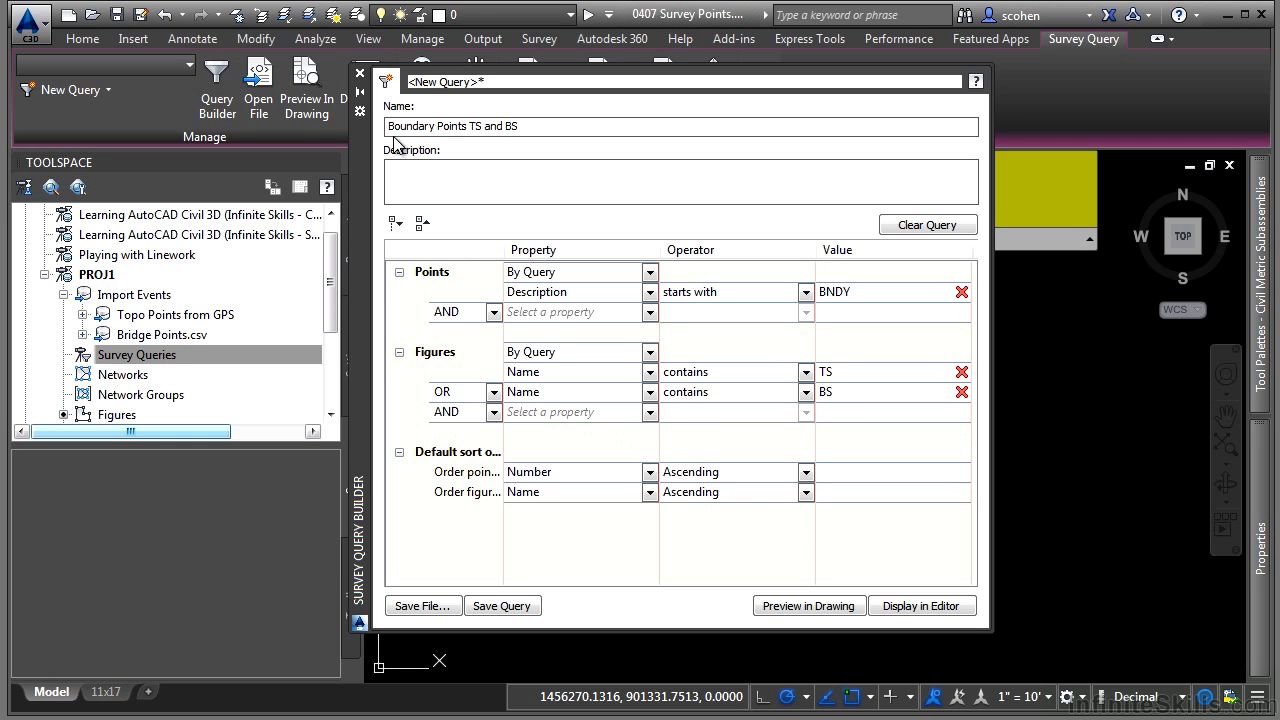
Preview the query in the drawing, showing 6 point and 14 figure results.
click(360, 92)
click(829, 606)
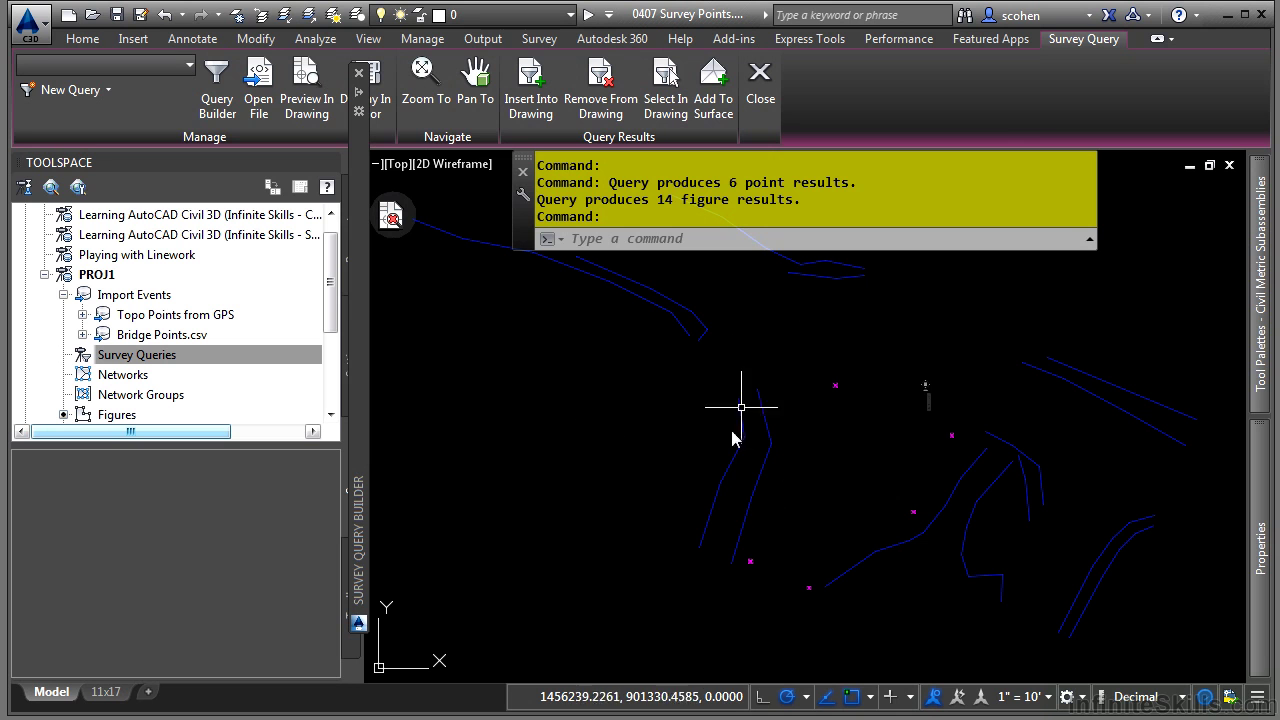
click(918, 365)
click(863, 428)
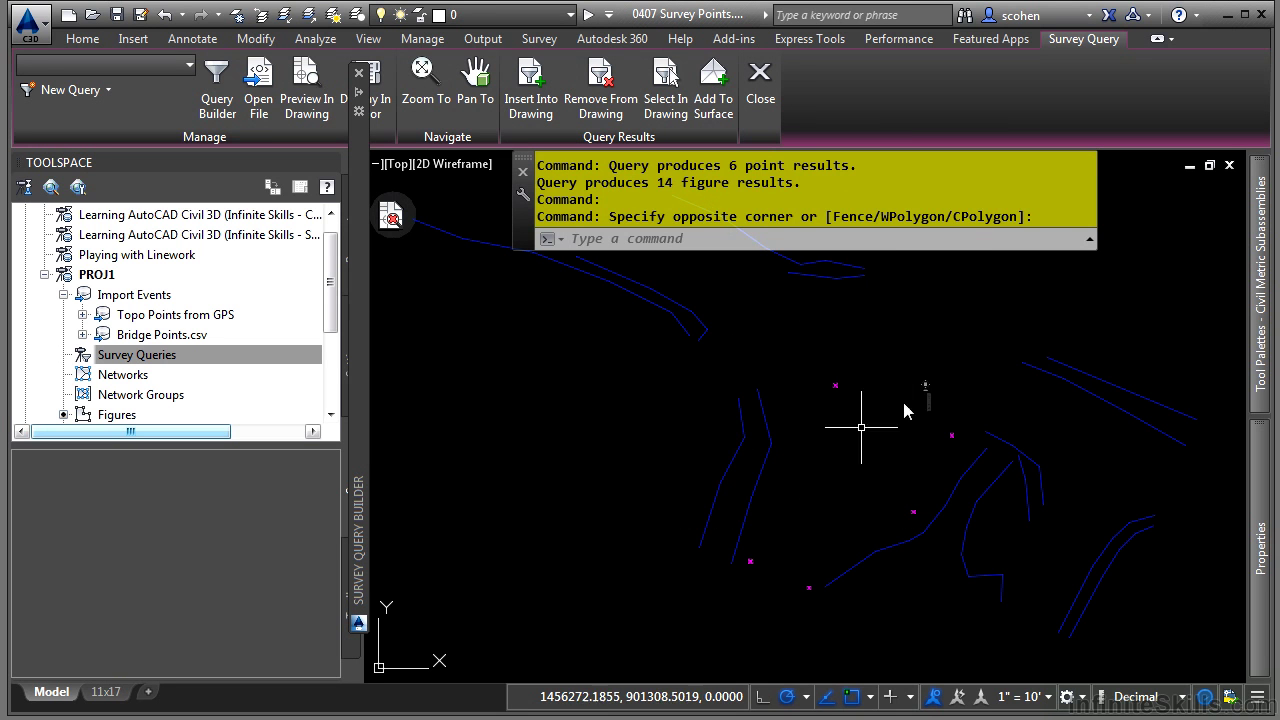
scroll(885, 385, up, 2)
scroll(790, 402, down, 2)
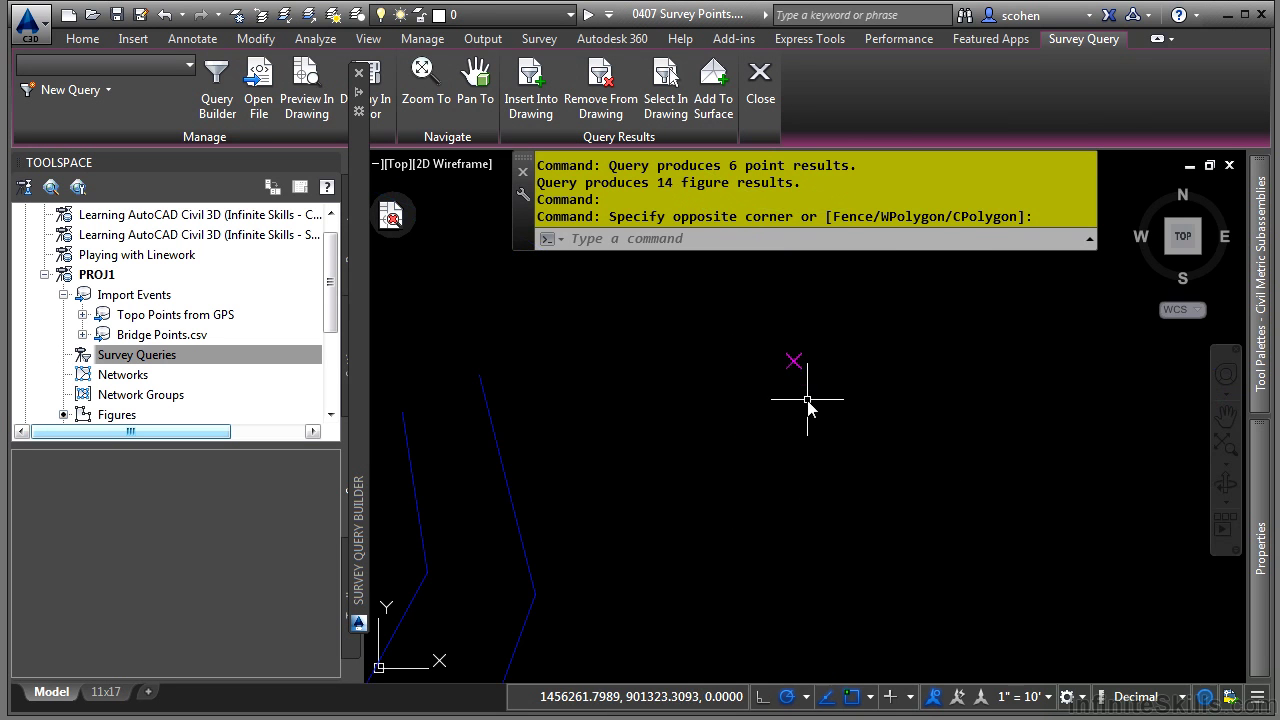
scroll(803, 360, down, 2)
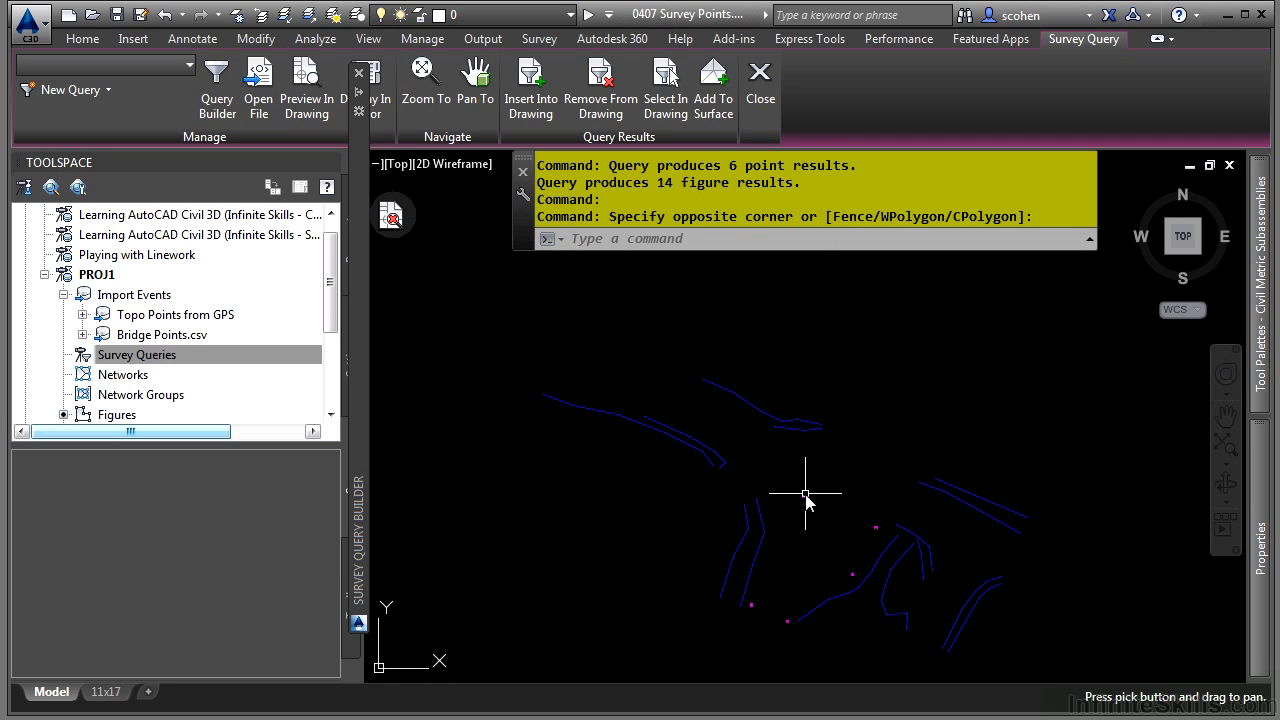
click(400, 215)
mouse_move(358, 540)
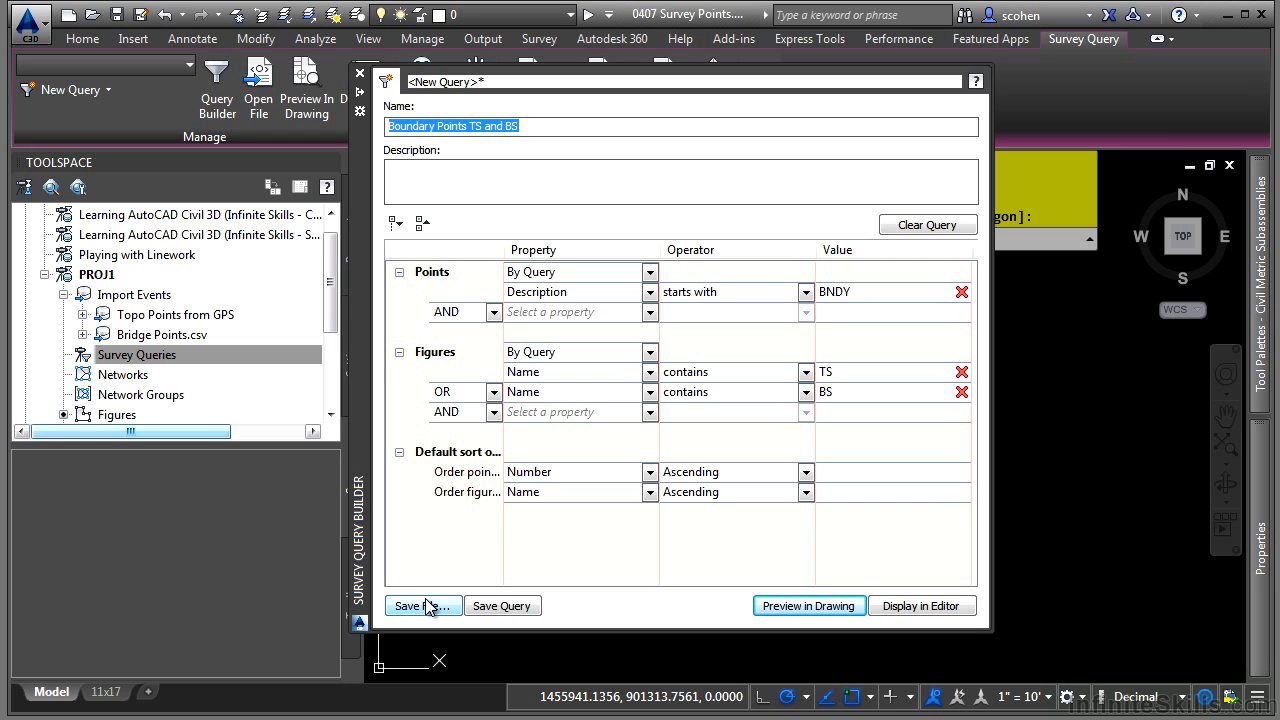
Save the query to PROJ1 and make 'Boundary Points TS and BS' the current query.
click(525, 610)
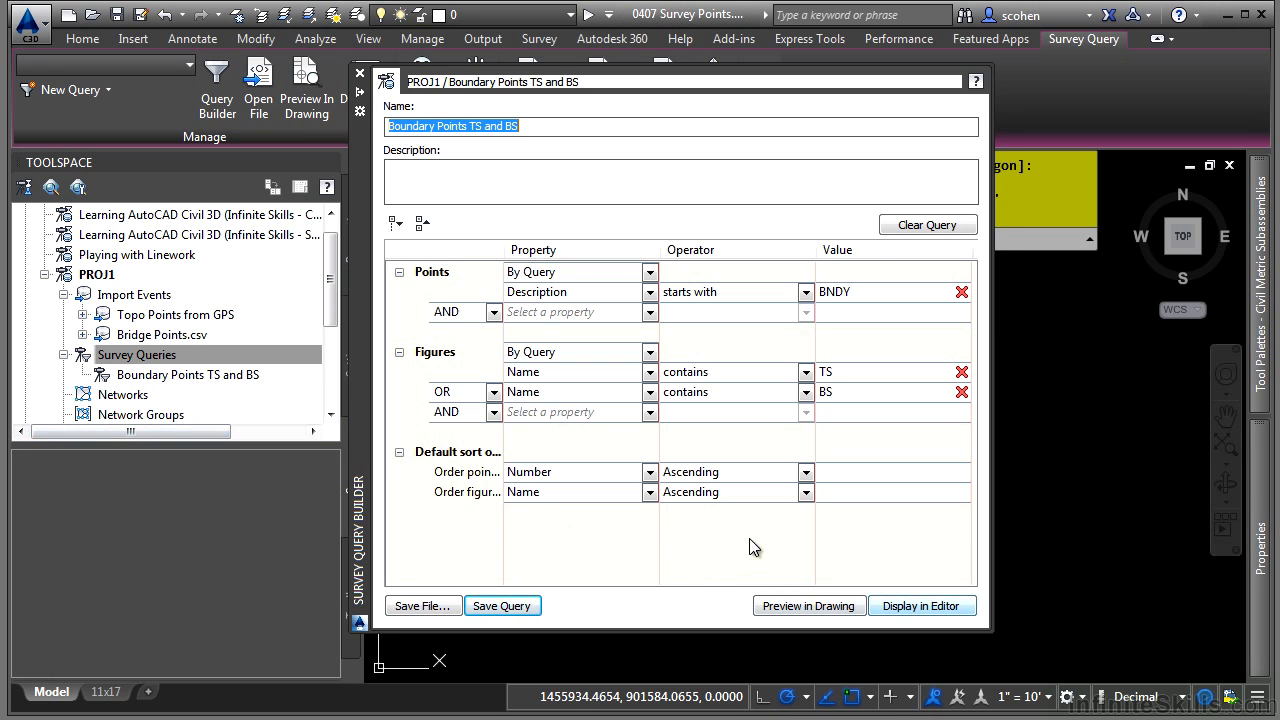
click(360, 73)
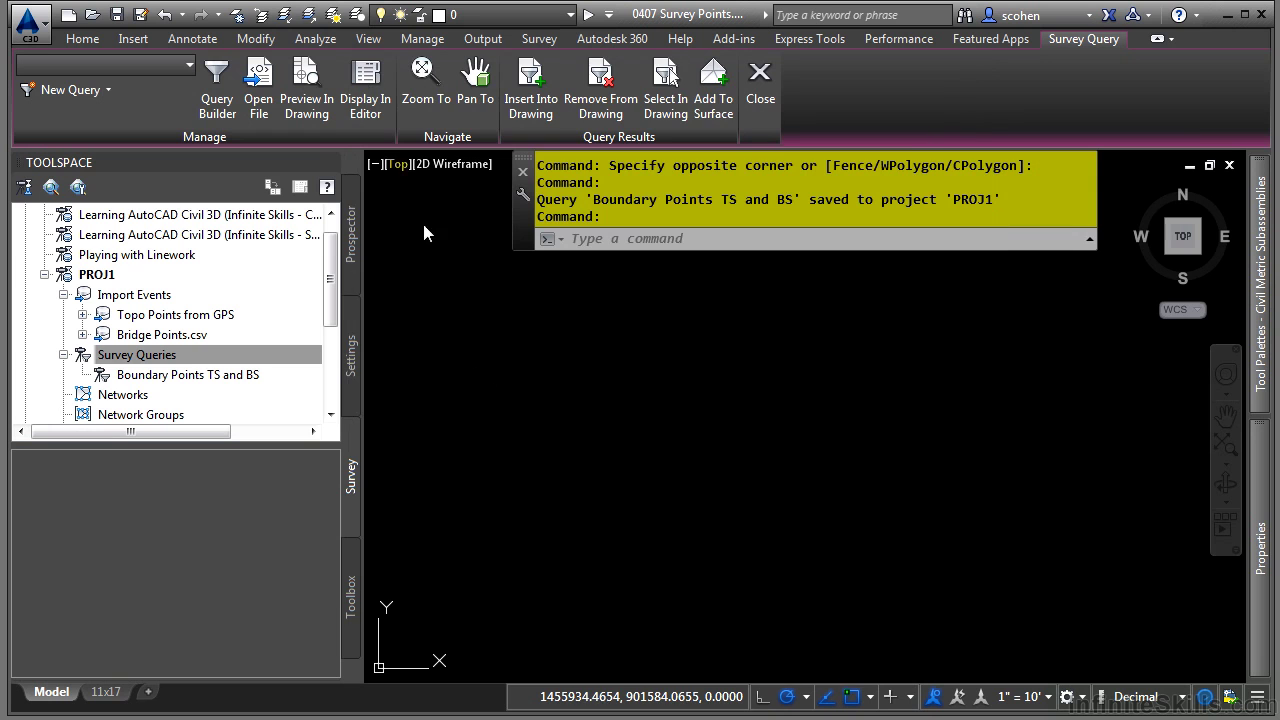
click(181, 72)
click(121, 93)
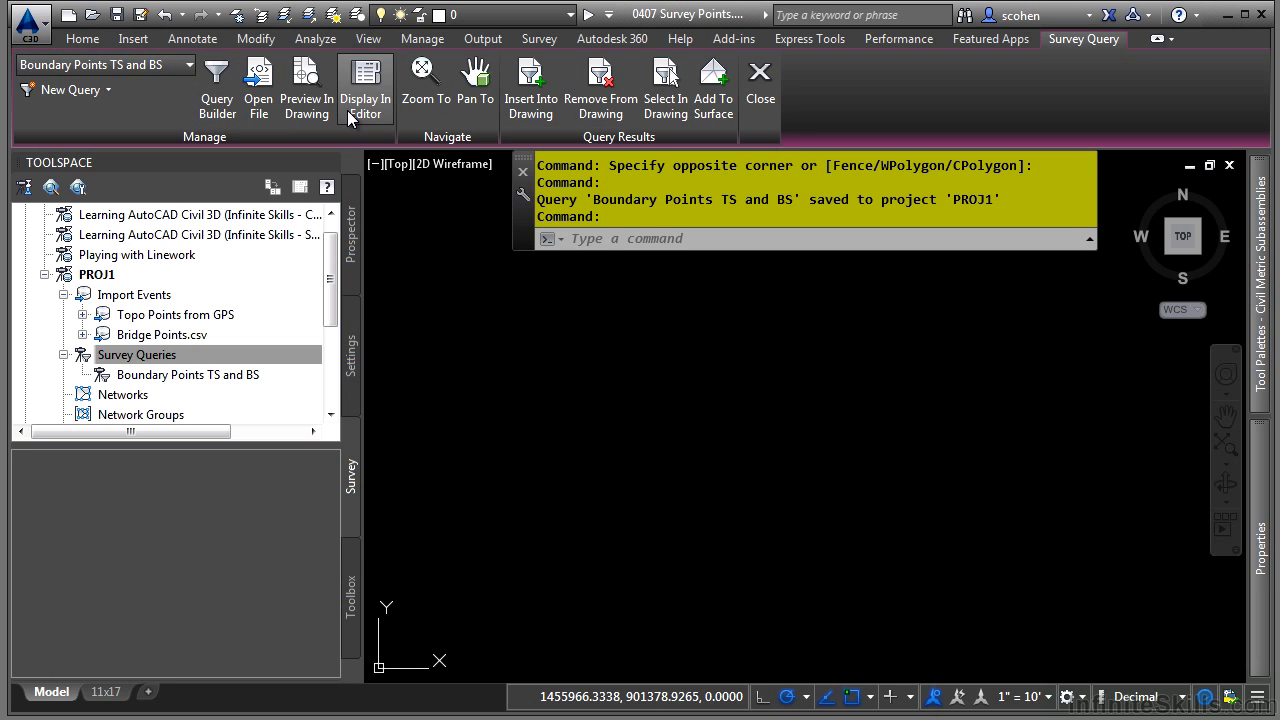
Insert the query's boundary points and figures into the drawing and zoom to extents.
click(555, 96)
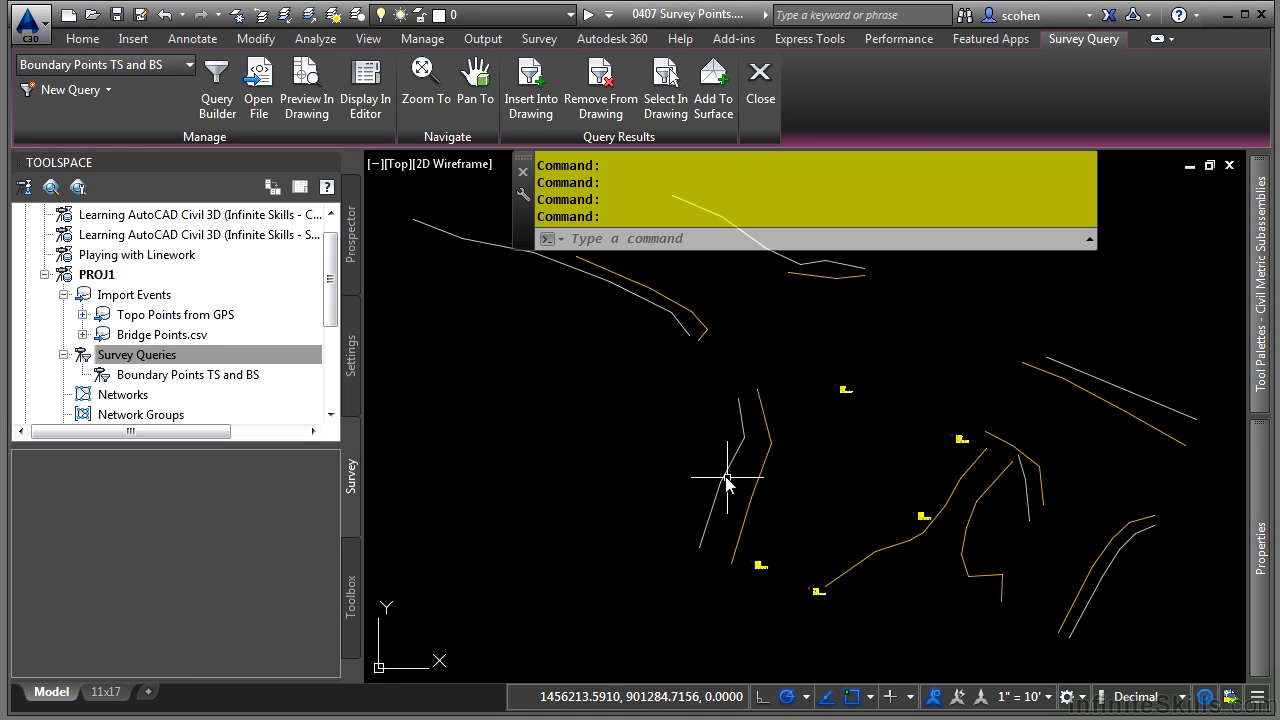
scroll(845, 395, up, 3)
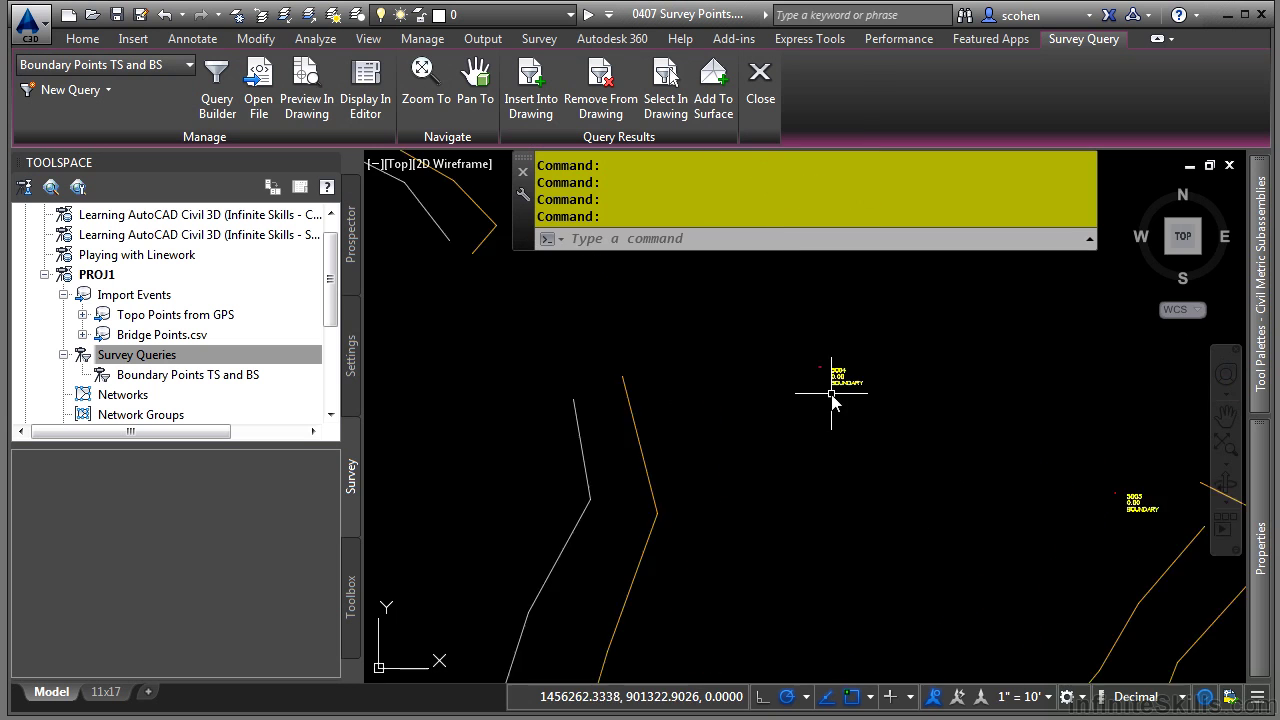
scroll(833, 415, up, 3)
middle_click(769, 439)
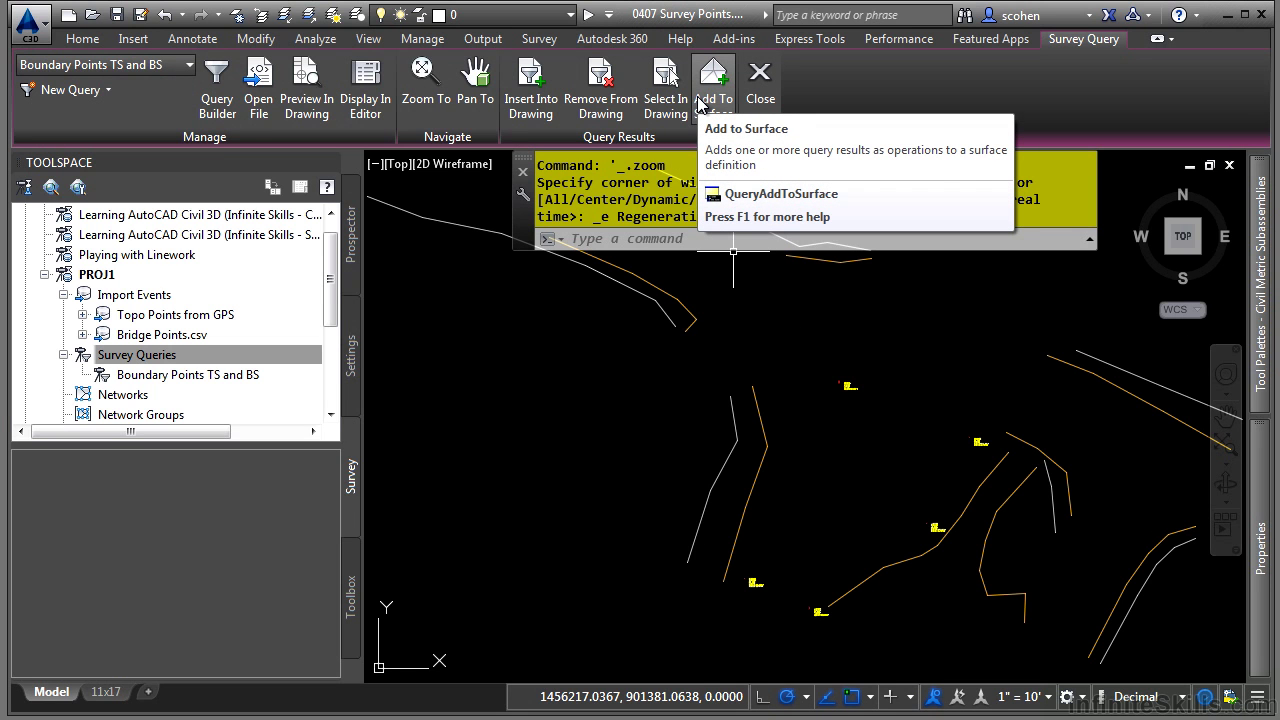
Open Add To Surface for the 'Boundary Points TS and BS' query results.
click(713, 85)
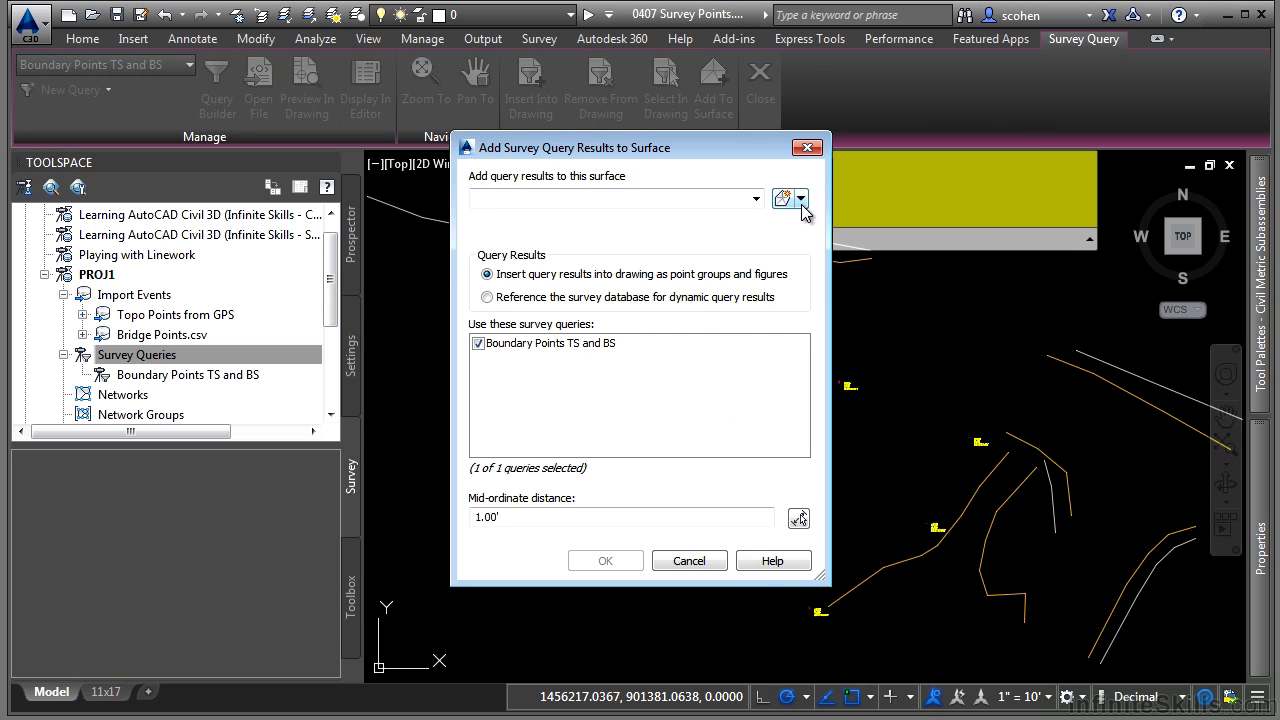